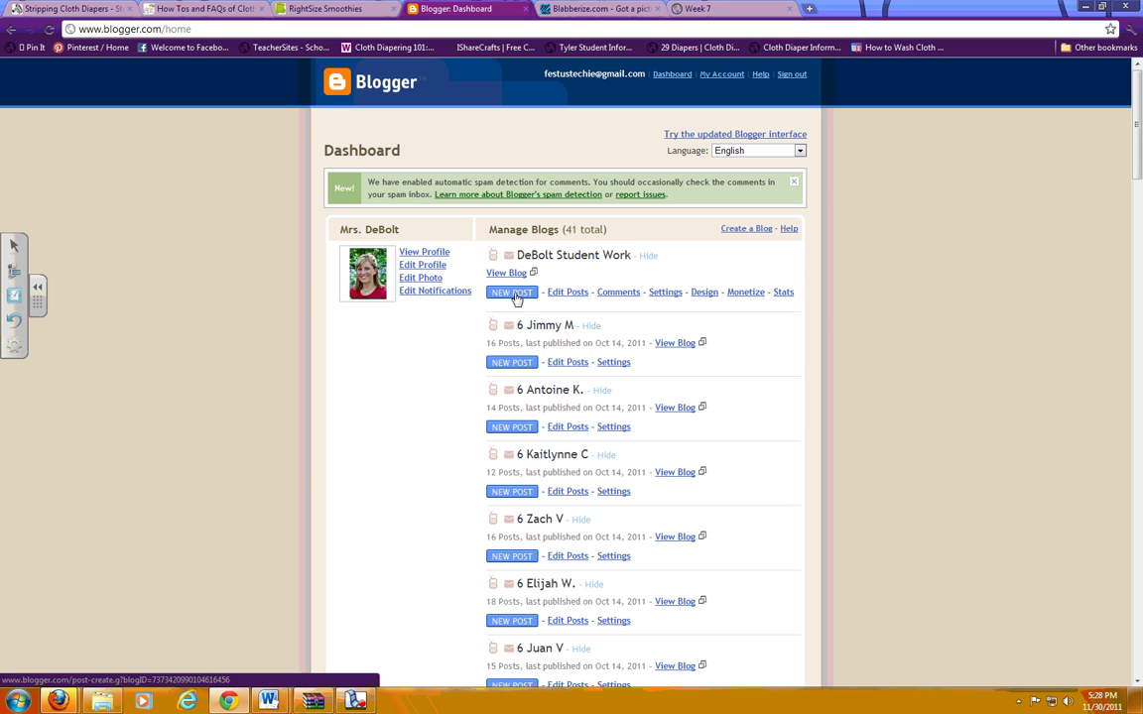
Start a new, empty post on the DeBolt Student Work blog from the Dashboard
left_click(512, 294)
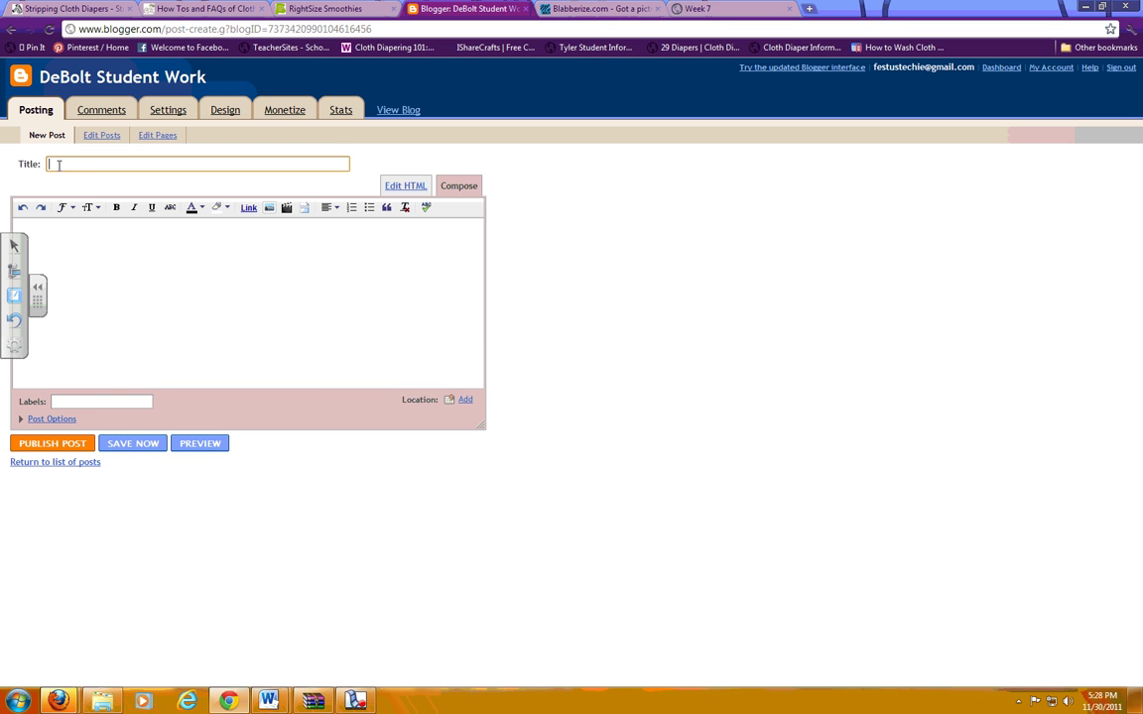
left_click(37, 287)
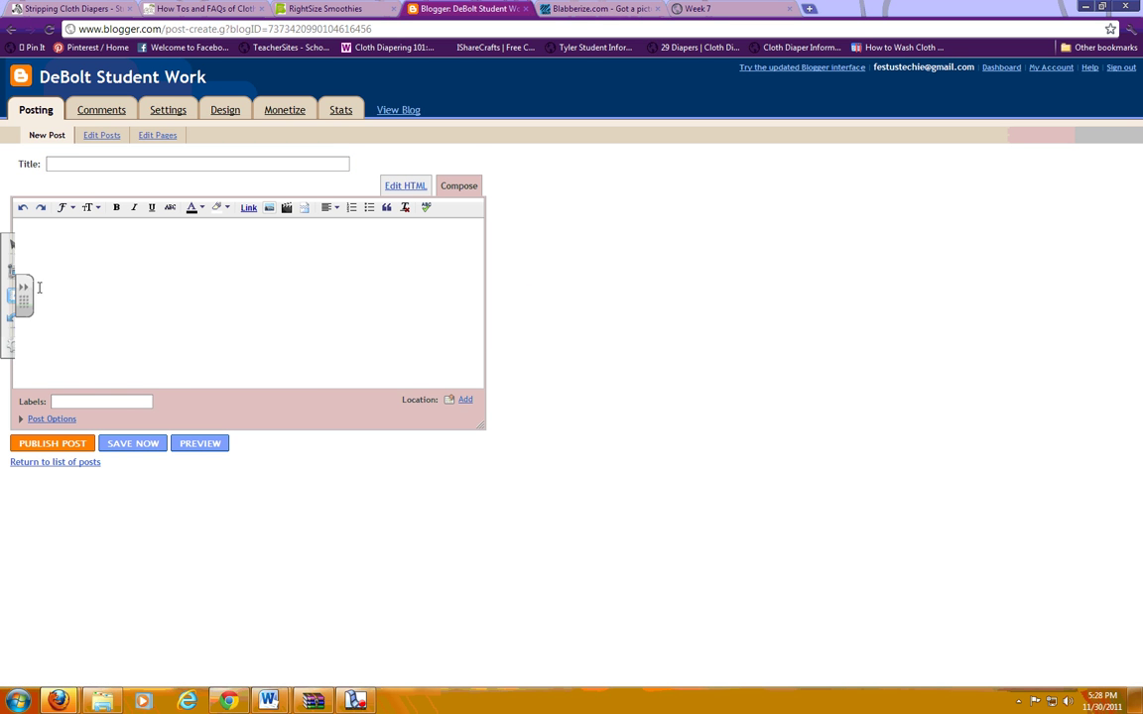
left_click_drag(6, 290, 3, 542)
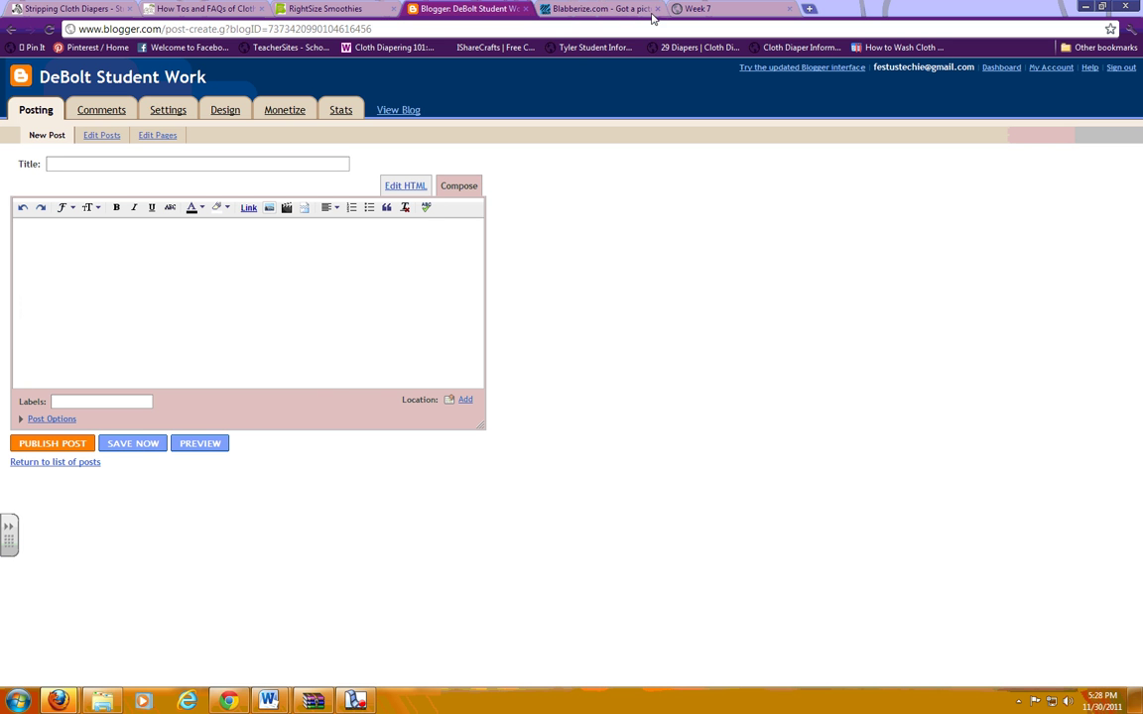
Review the Week 7 assignment's required title format, then go to the Blabberize site
left_click(726, 12)
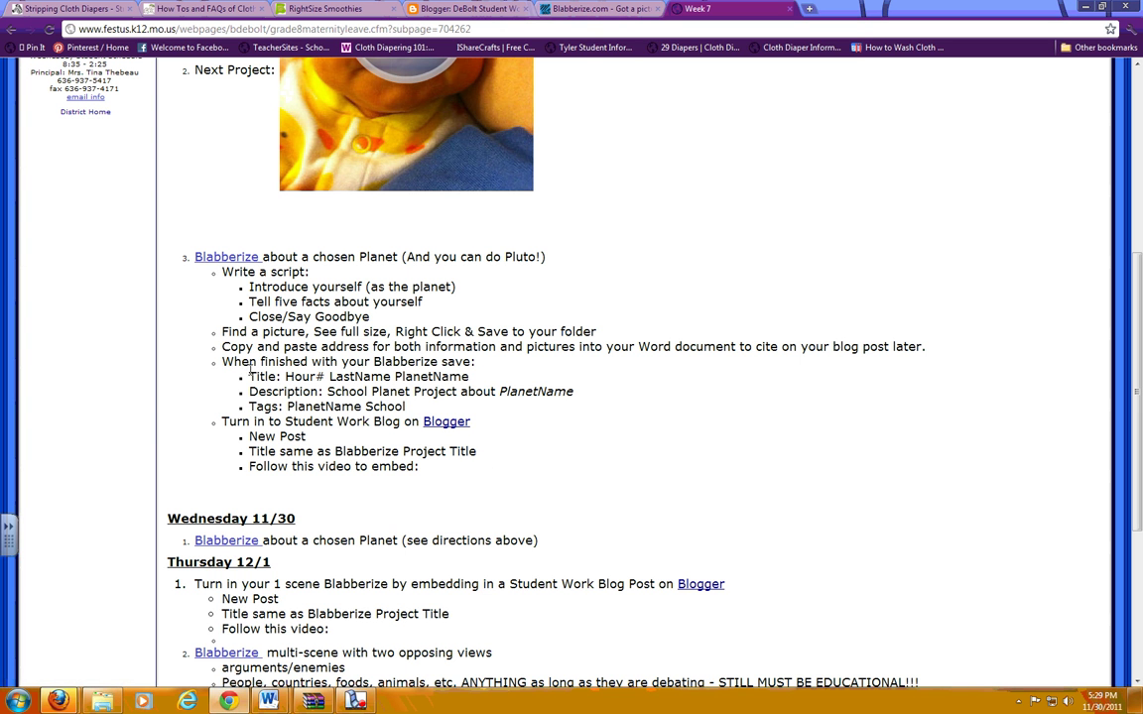
left_click_drag(248, 377, 468, 377)
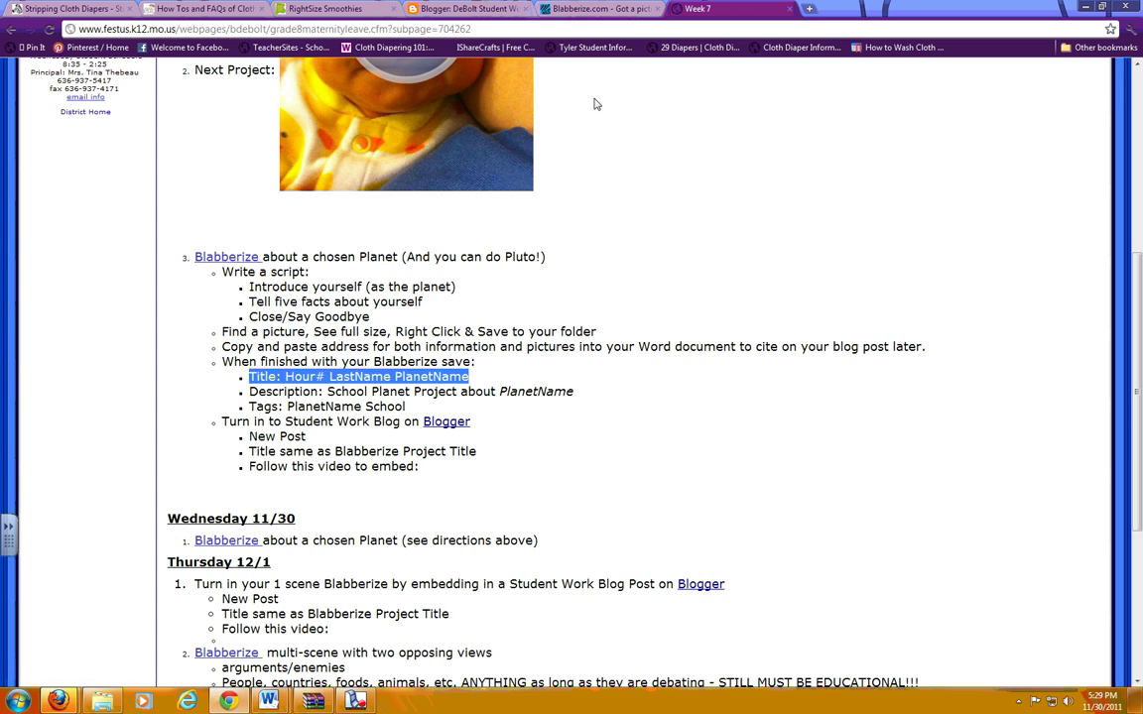
left_click(561, 12)
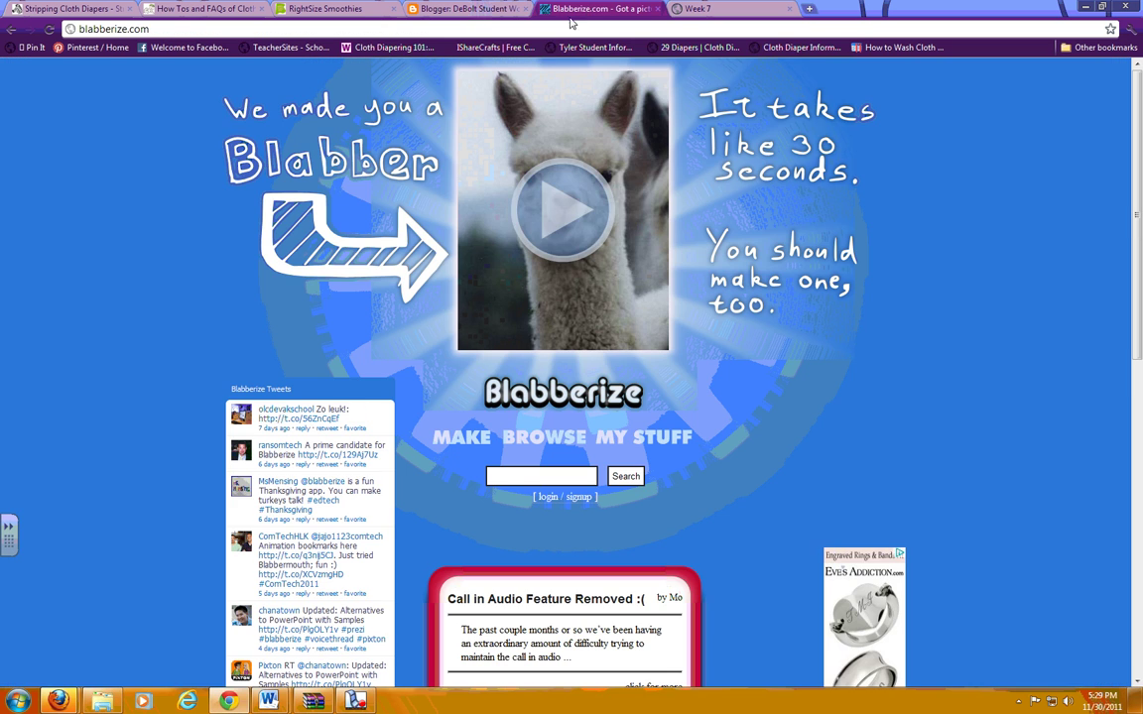
Back in Blogger, title the new post '1 DeBolt Pluto'
left_click(466, 10)
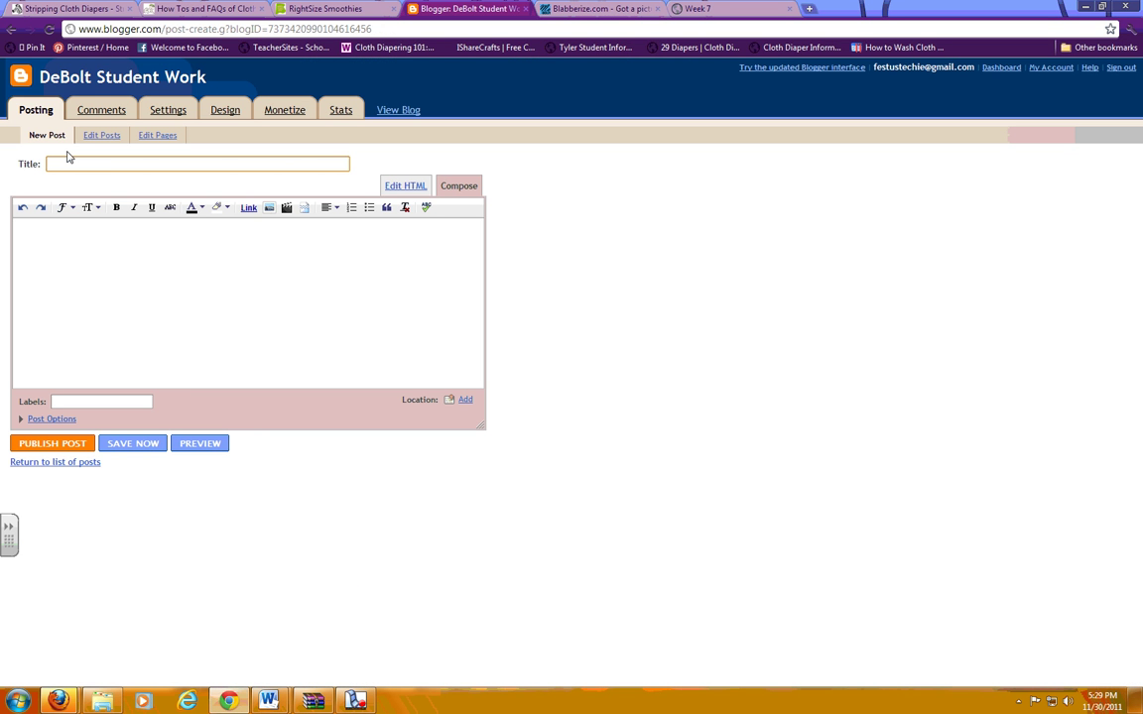
type("T")
type(" DeBol")
type("t ")
type("Plu")
type("to")
left_click(29, 223)
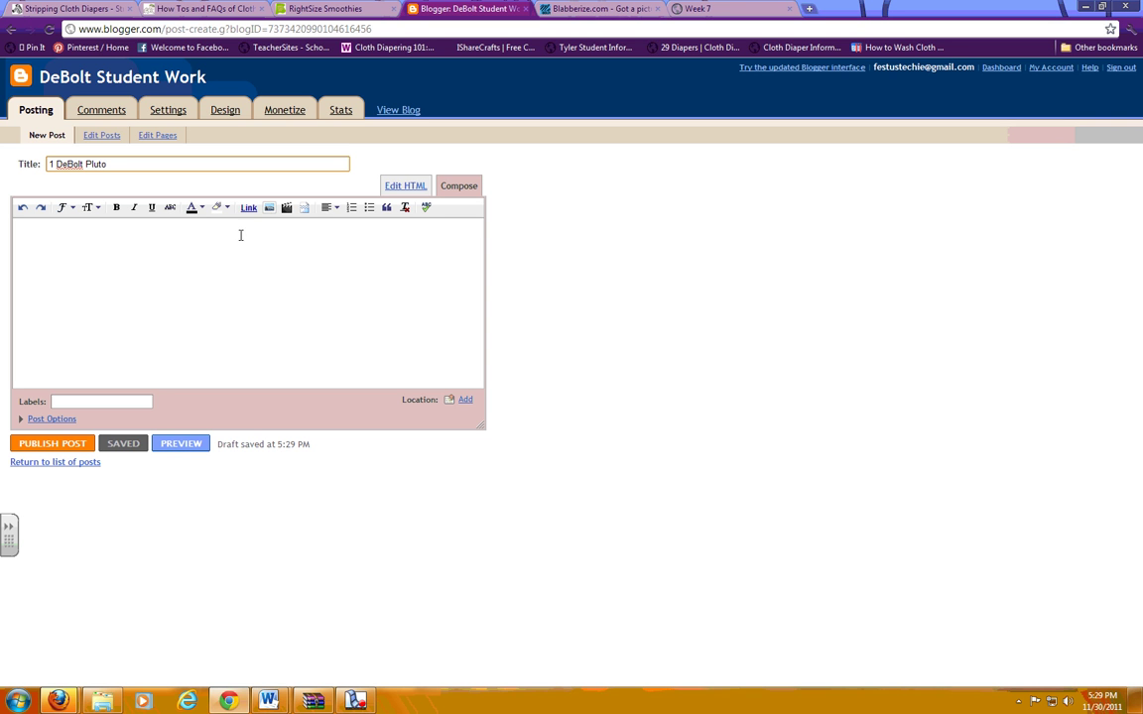
Write 'Here is my project from Blabberize:' in the post body, followed by a new line
left_click(41, 249)
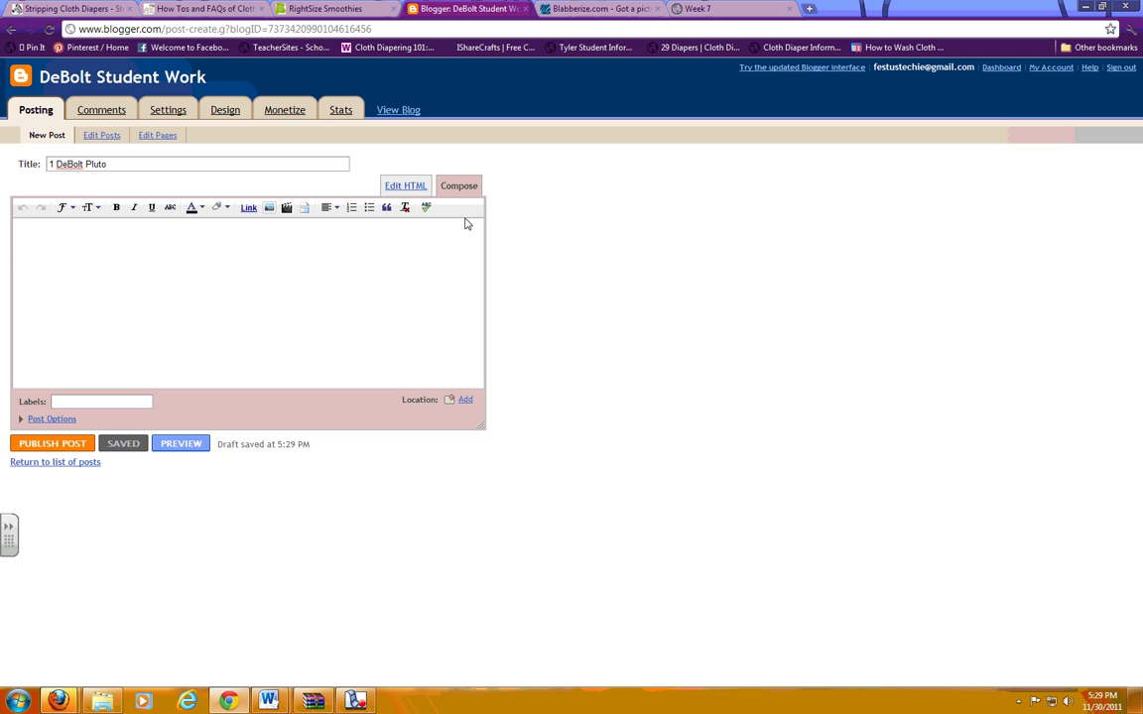
type("Here is my")
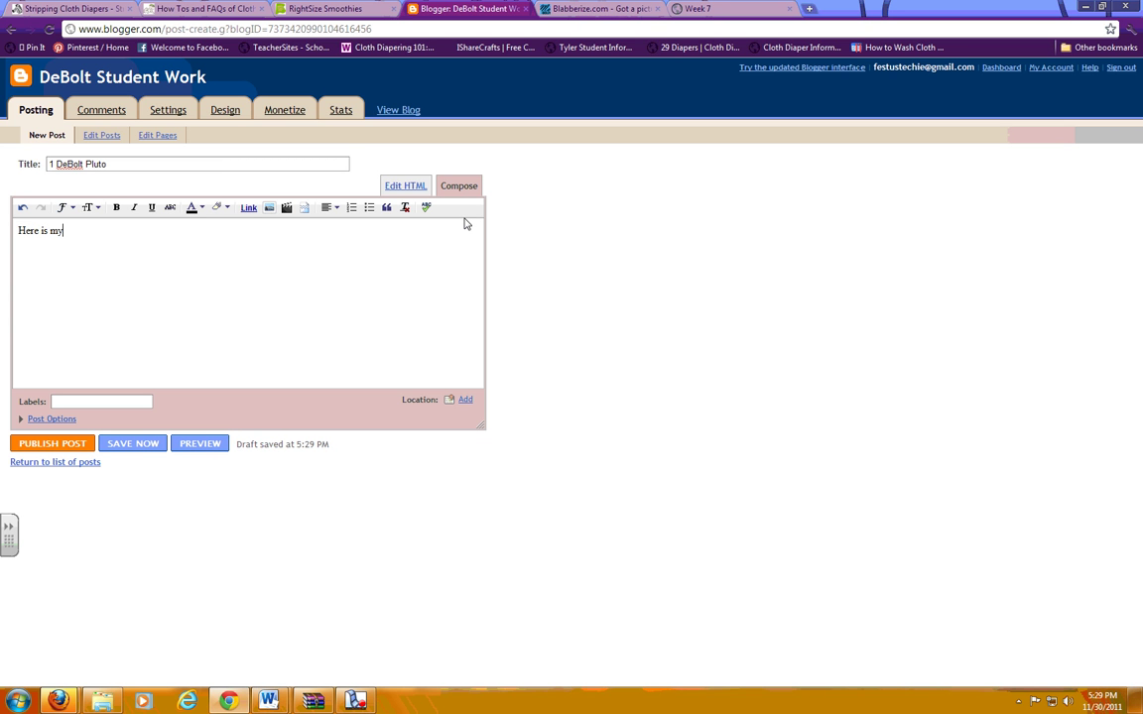
type(" project from Blabberize!")
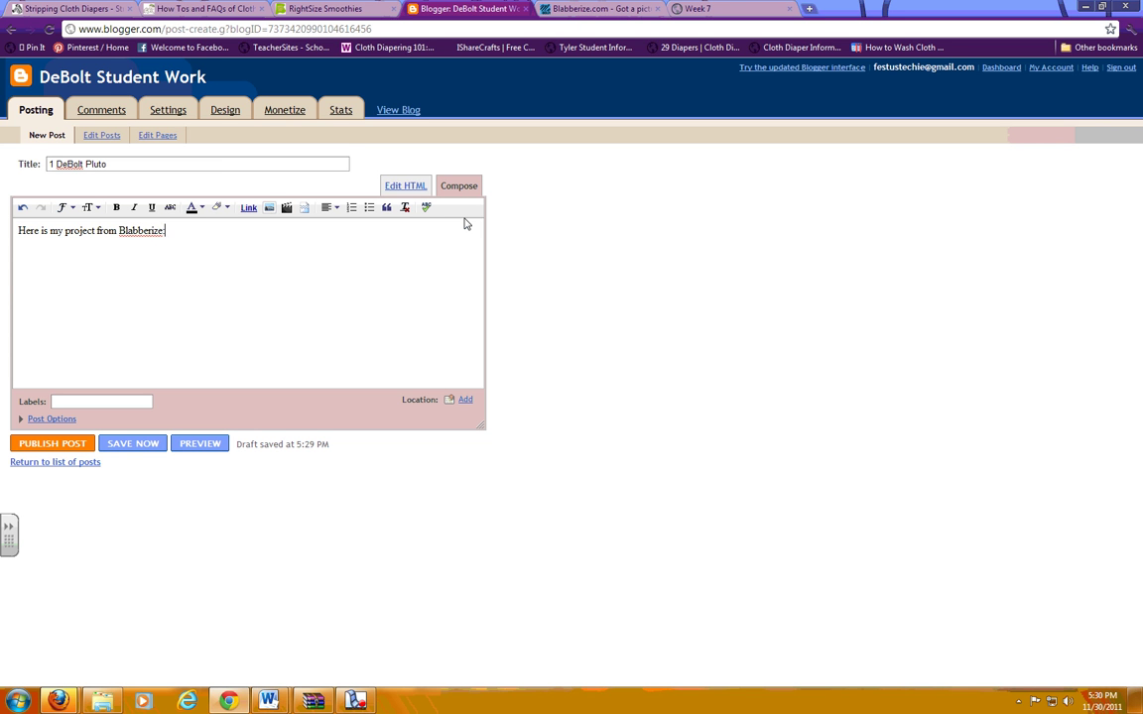
key("Return")
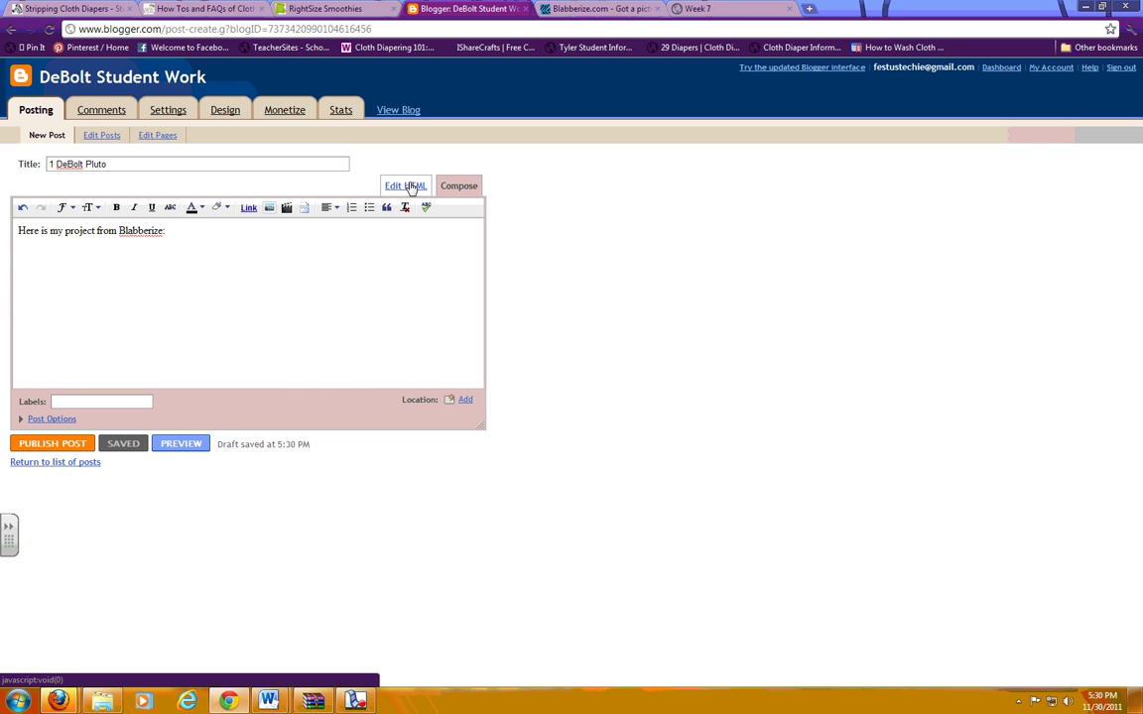
Switch the post to Edit HTML view and go to Blabberize's My Stuff page
left_click(410, 185)
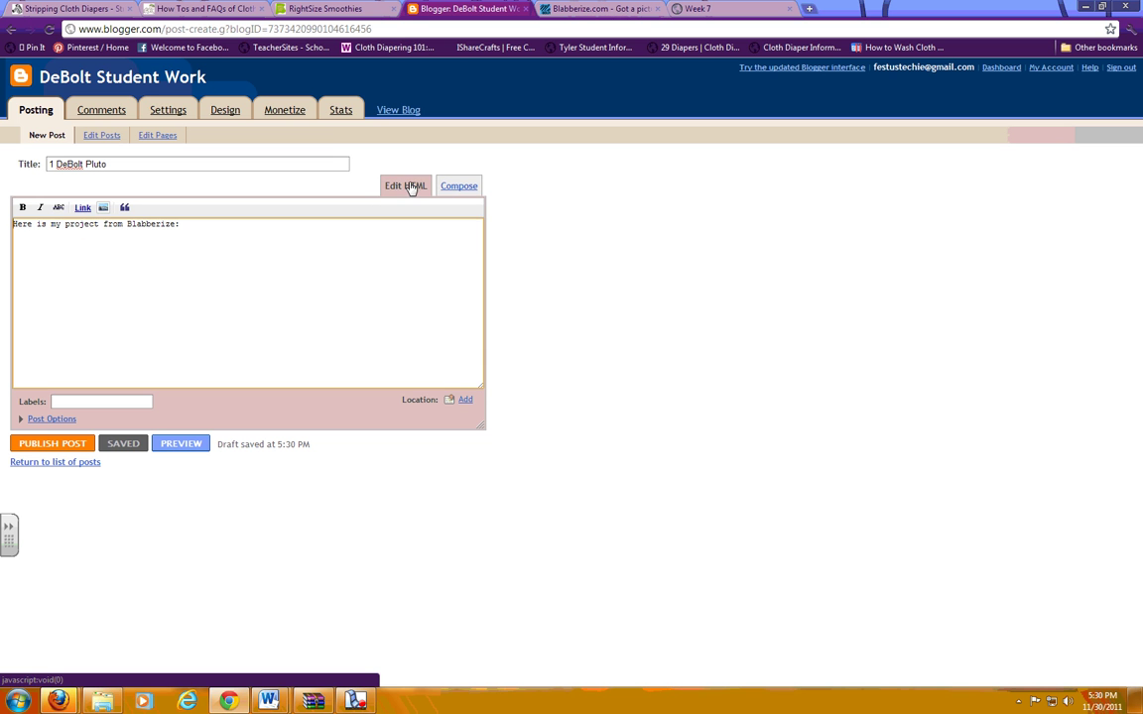
left_click(355, 701)
left_click(81, 58)
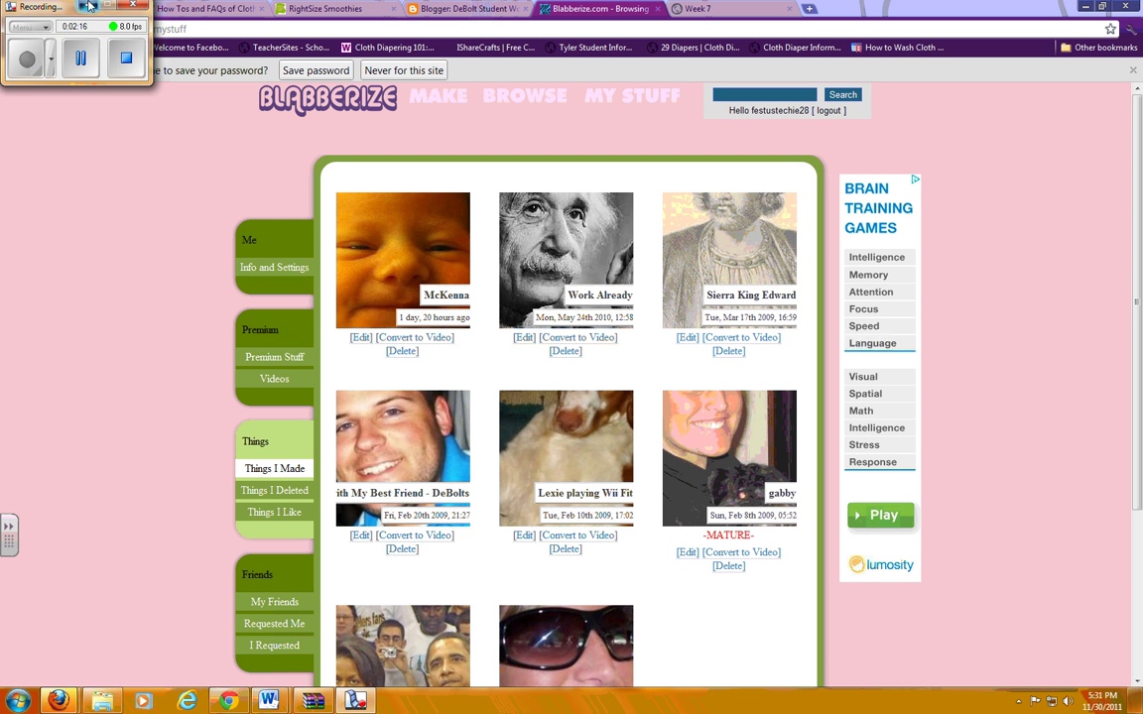
Open the McKenna blabber from the My Stuff gallery
left_click(87, 5)
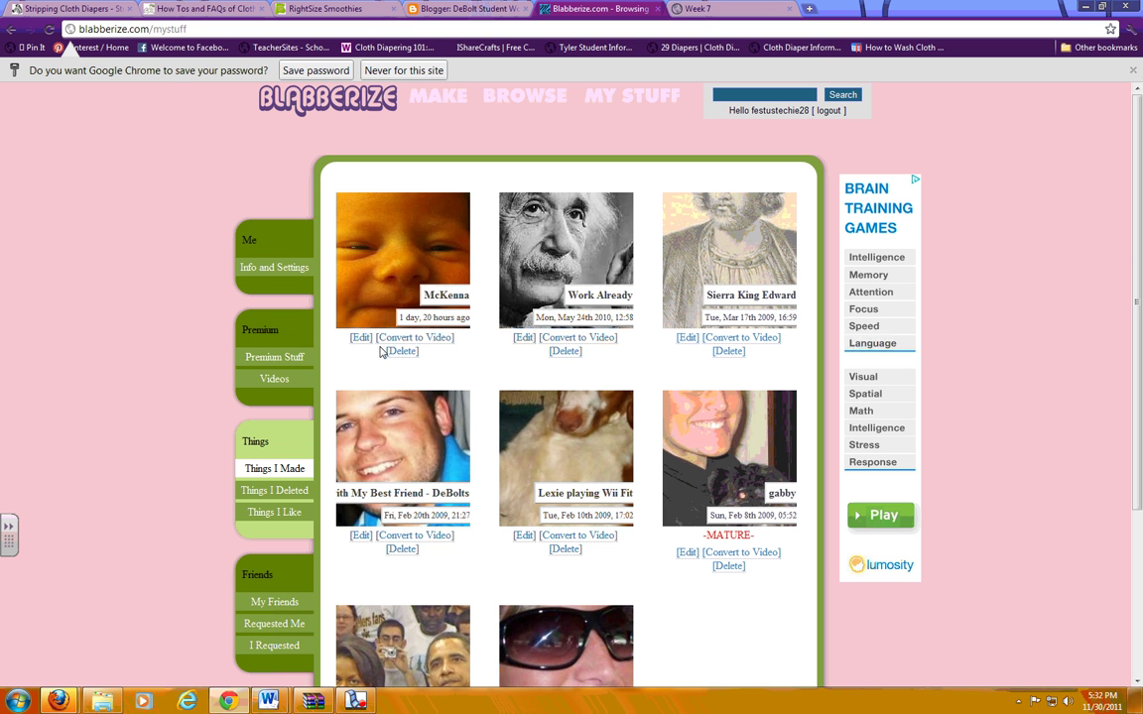
left_click(383, 288)
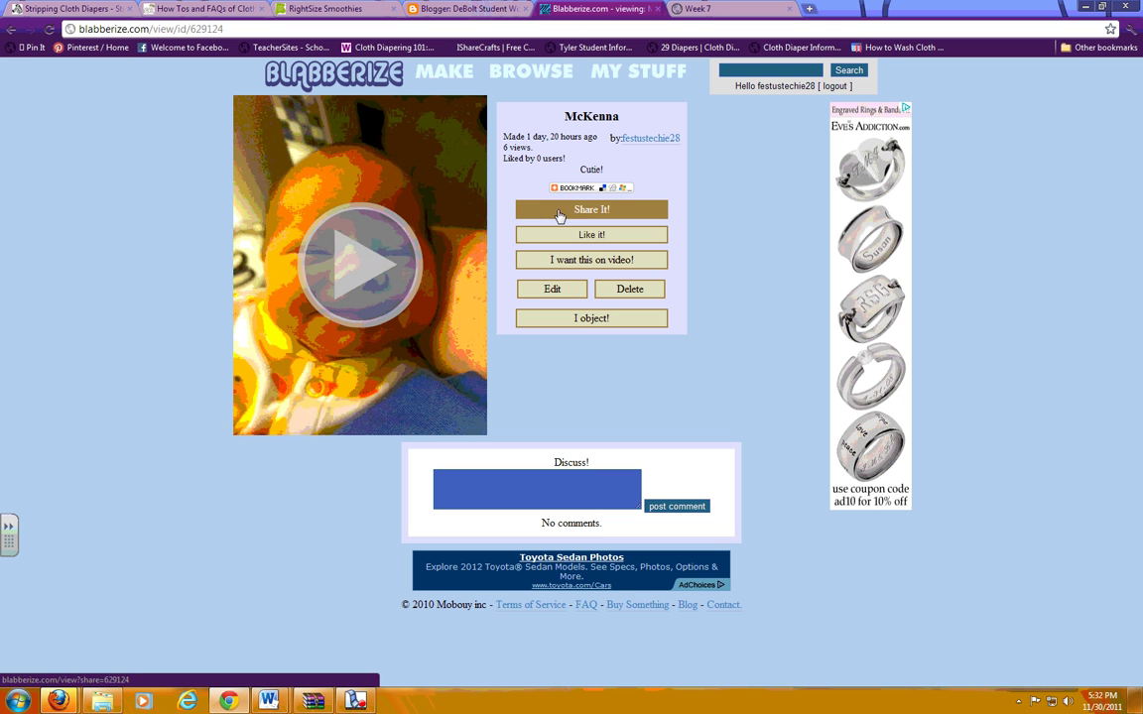
Copy the McKenna blabber's full embed code from its Share It! page
left_click(587, 211)
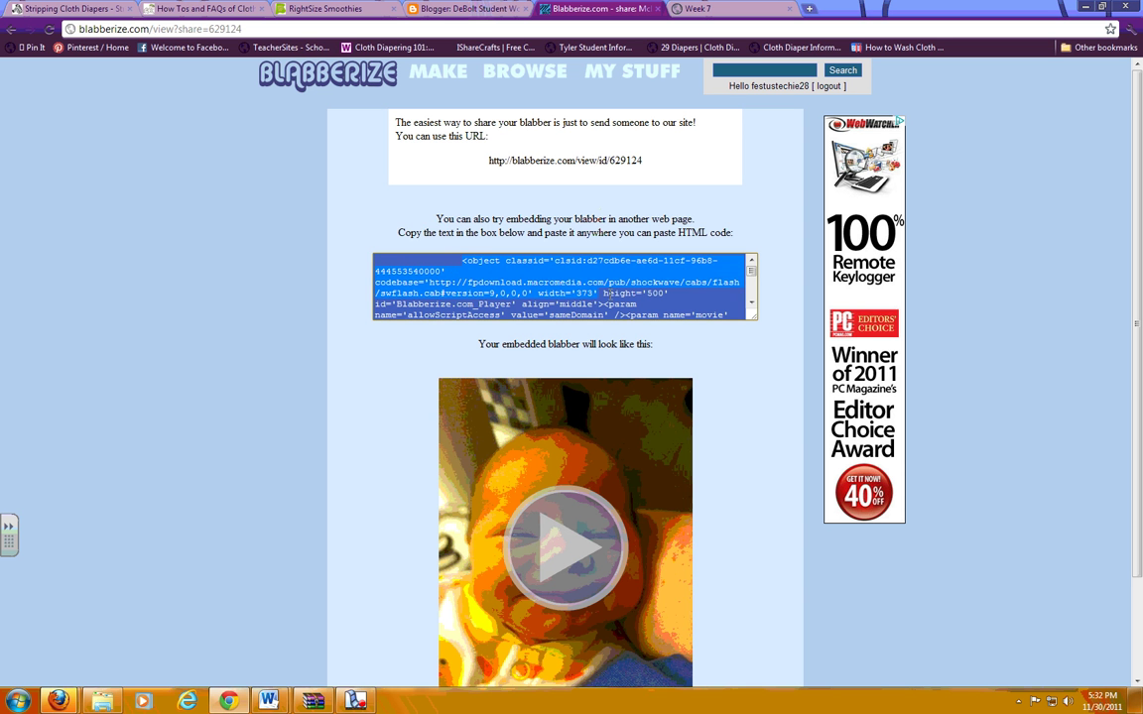
left_click_drag(604, 293, 686, 332)
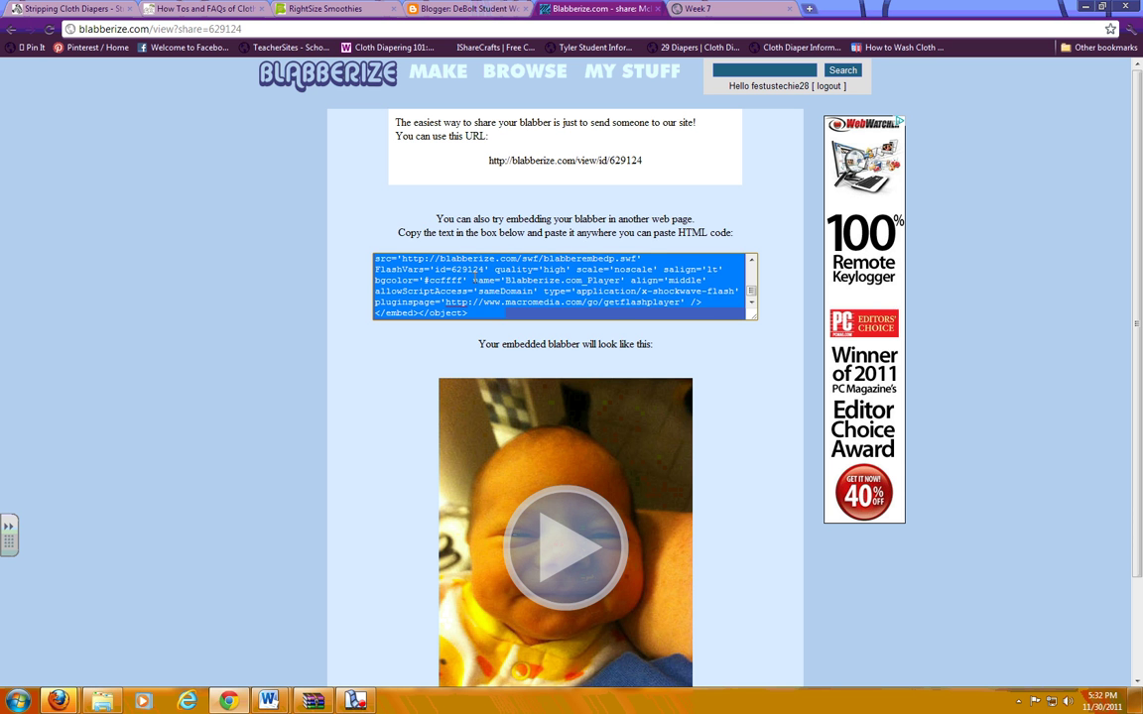
right_click(474, 278)
left_click(504, 336)
Paste the Blabberize embed code into the post's HTML below the intro sentence
left_click(482, 9)
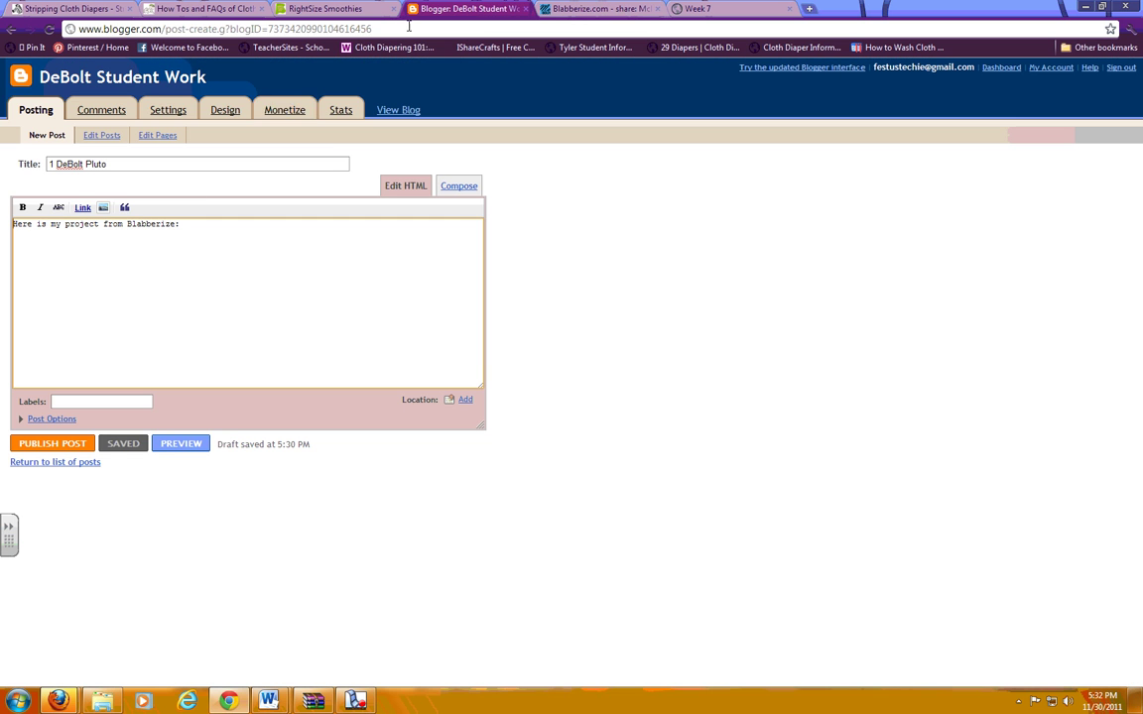
right_click(20, 244)
left_click(50, 318)
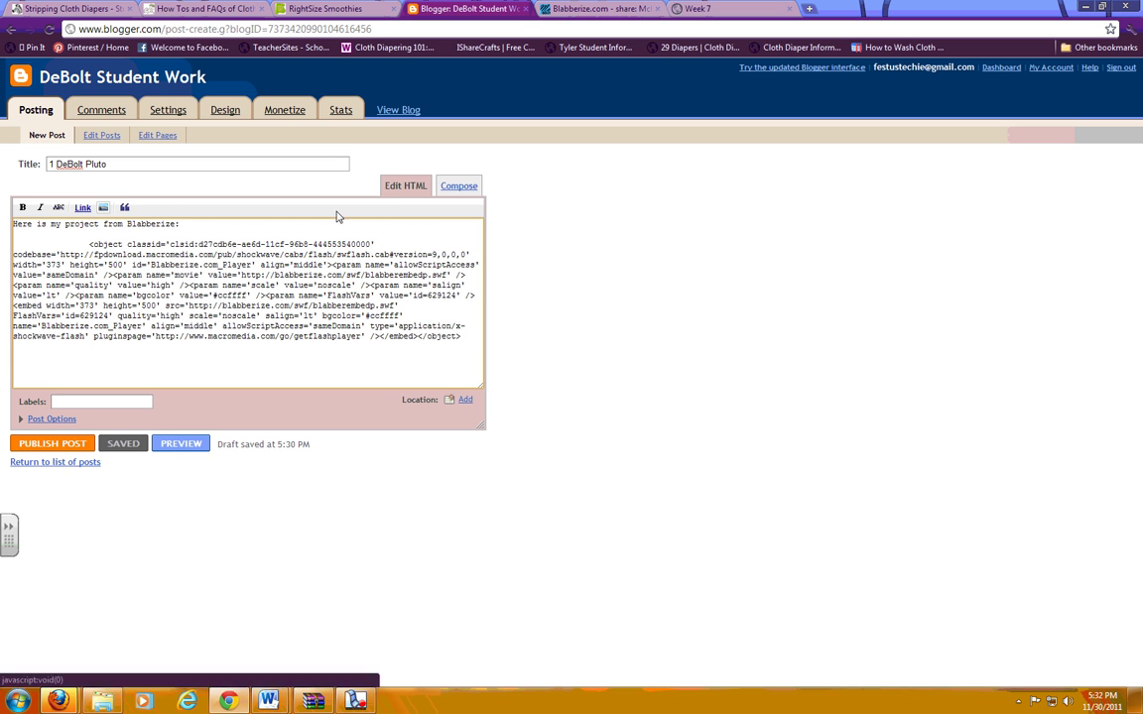
Return to Compose view and publish the '1 DeBolt Pluto' post
left_click(452, 185)
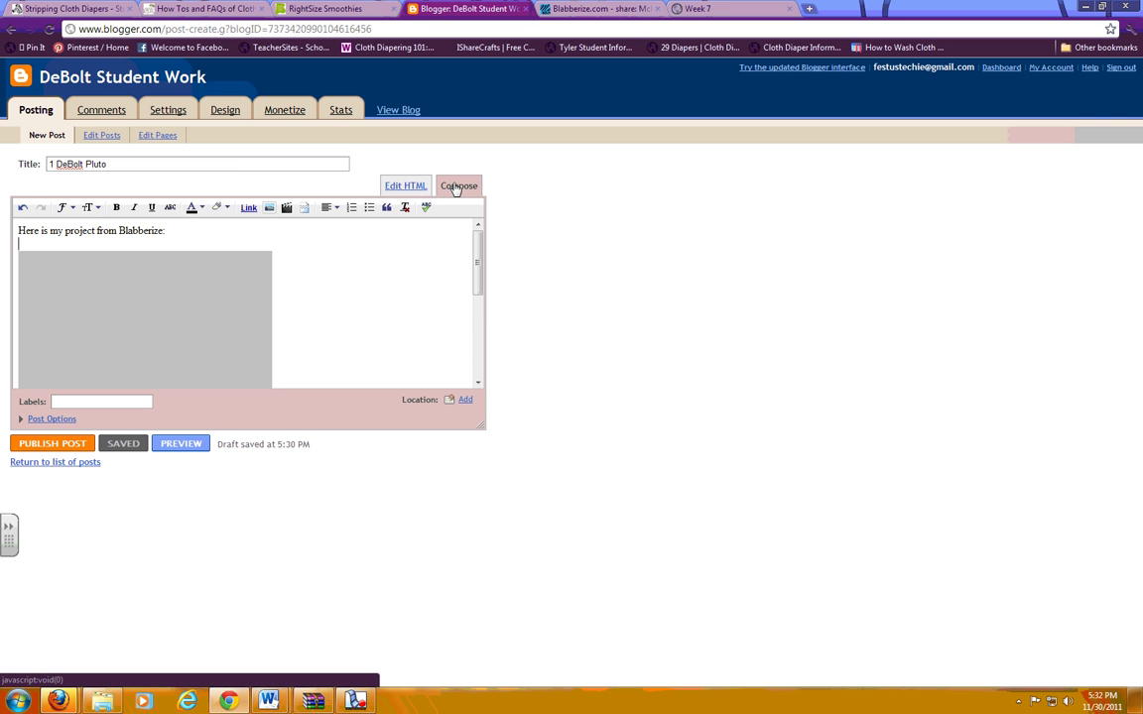
scroll(57, 287, "down", 3)
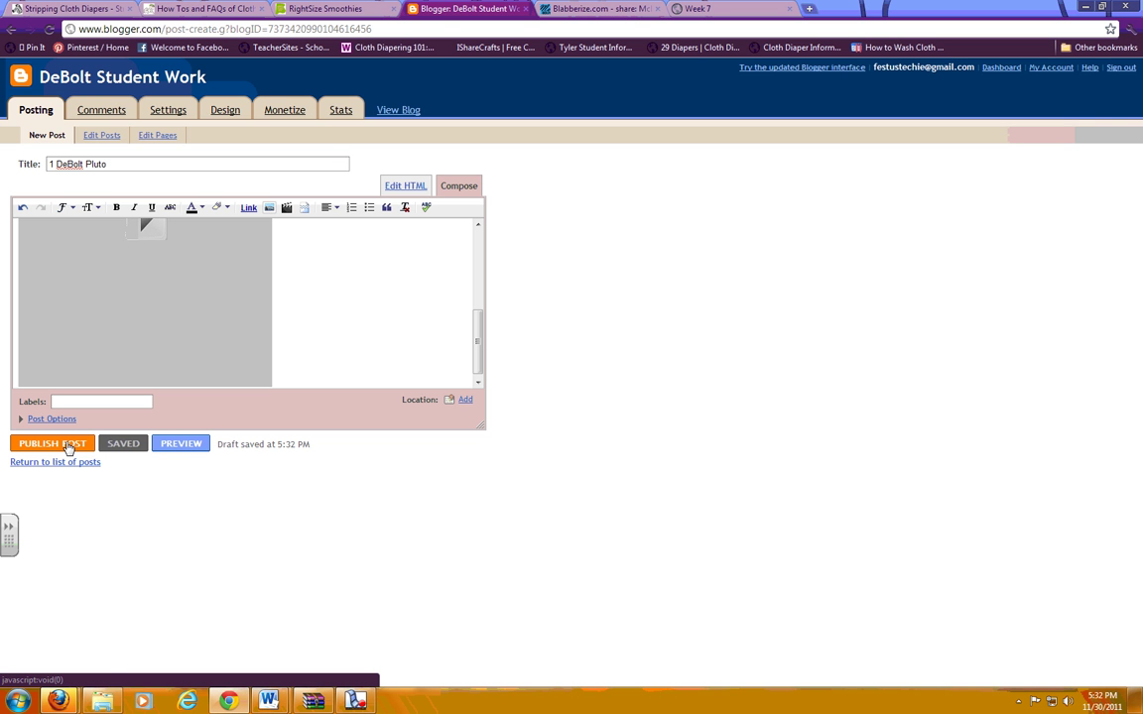
left_click(68, 444)
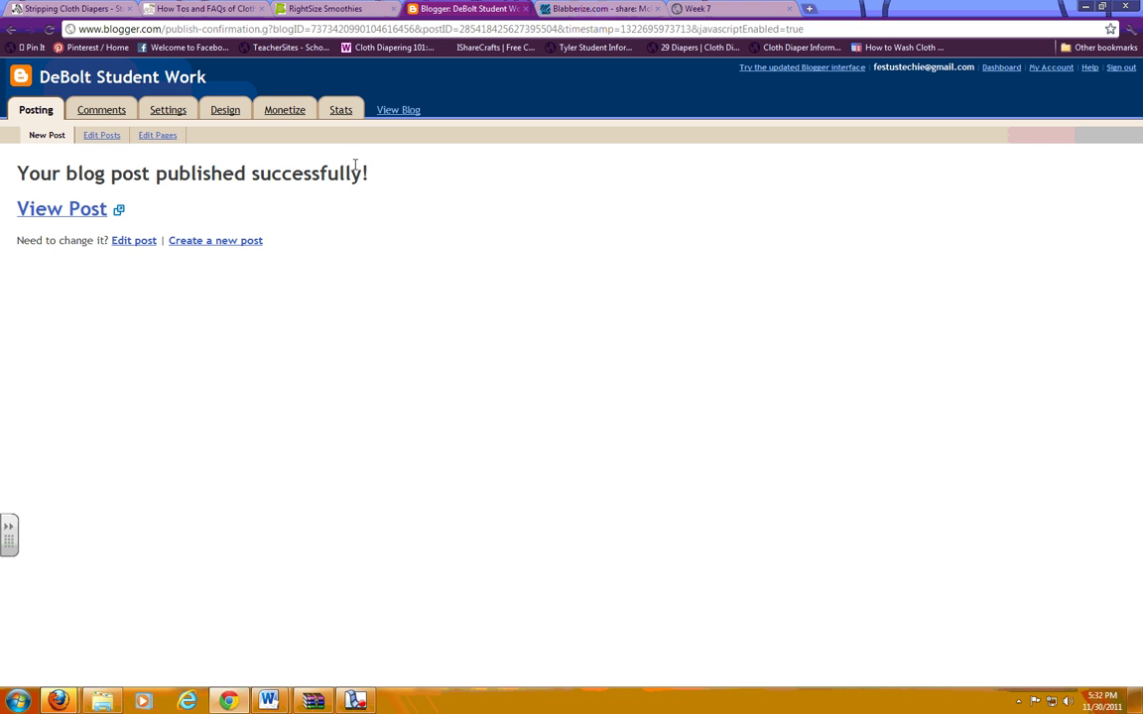
View the live blog, look over the published post, and give it a +1
left_click(395, 111)
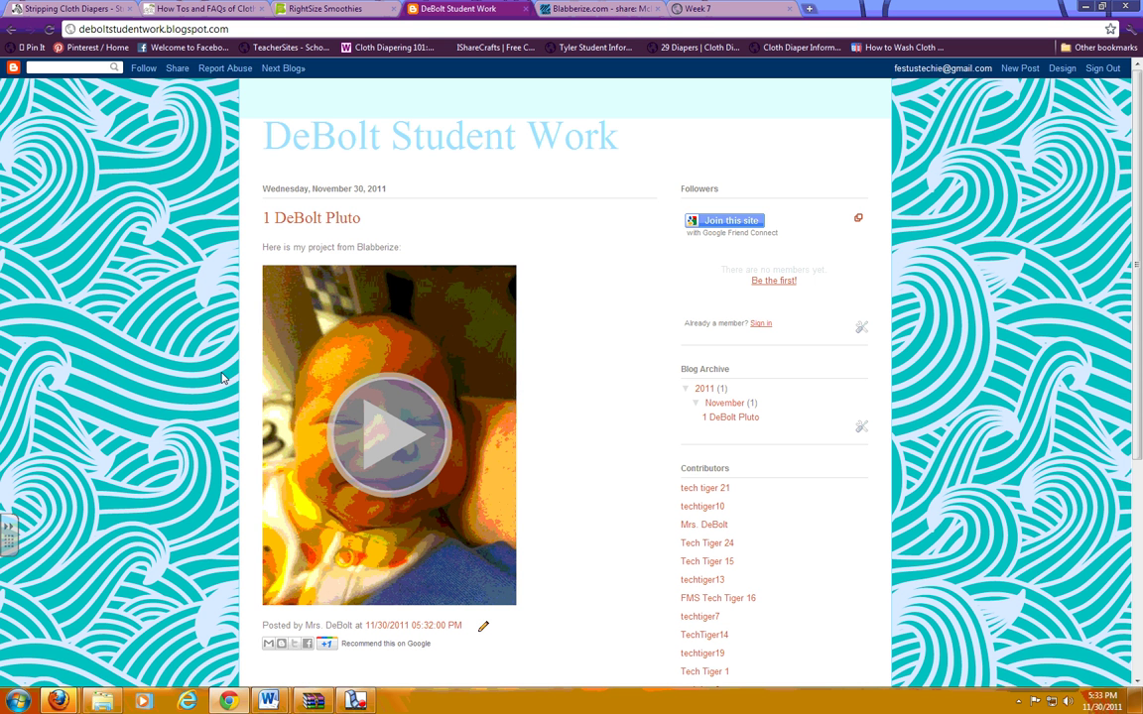
scroll(239, 367, "down", 5)
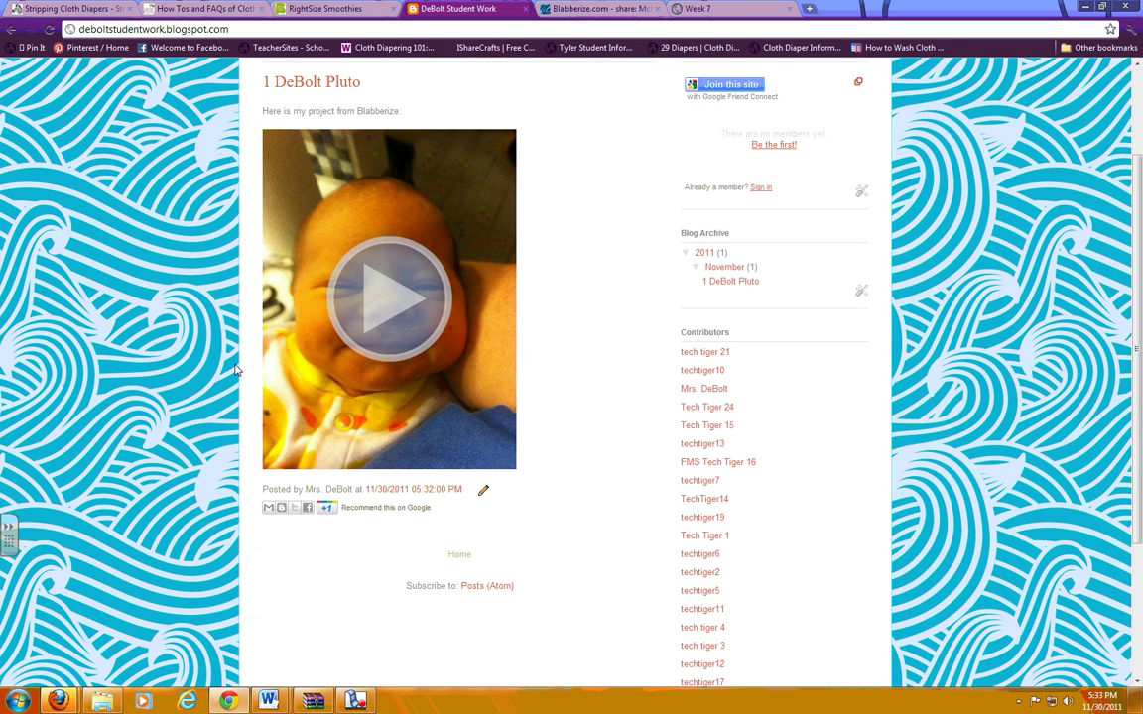
scroll(211, 345, "up", 5)
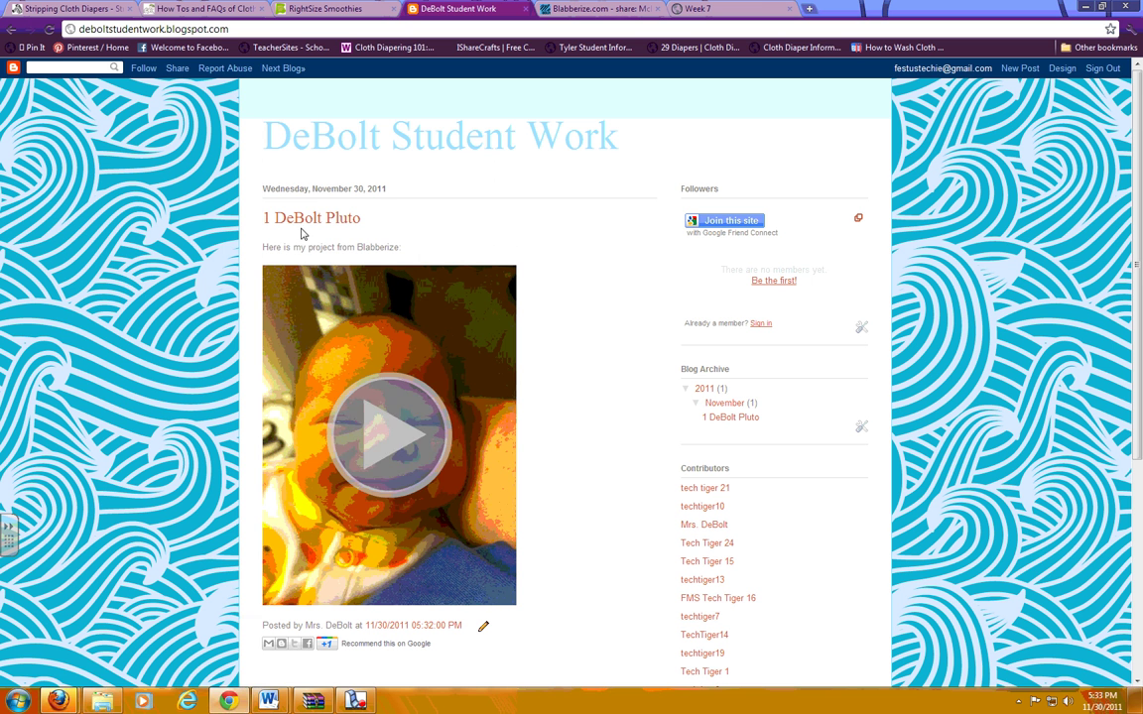
left_click(328, 643)
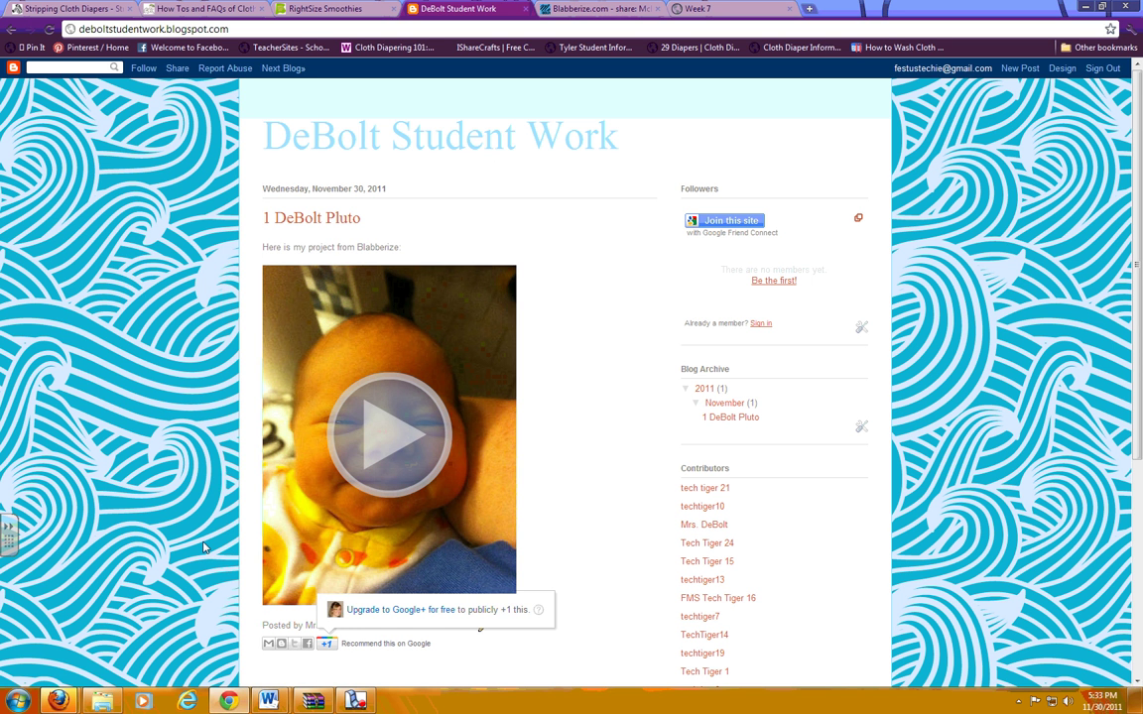